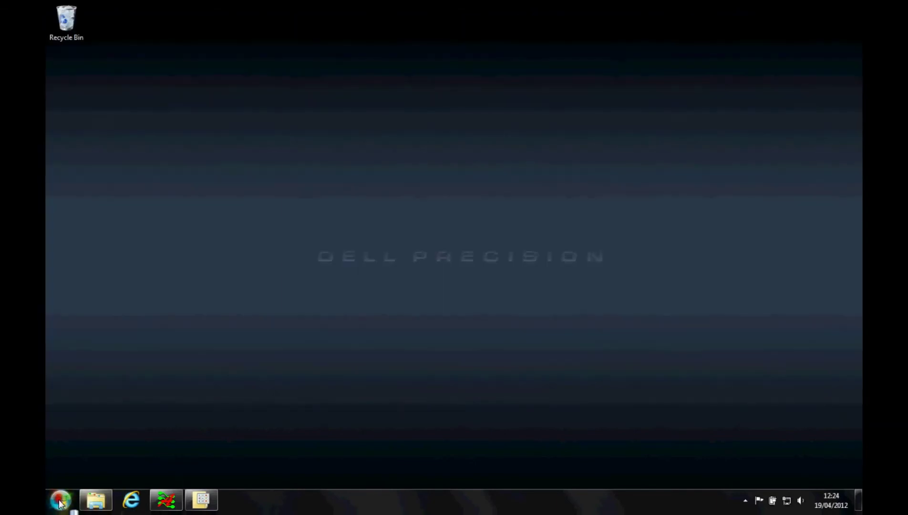
- Navigate the Start menu to Cadence > Release 16.5 > PCB Editor Utilities
click(60, 500)
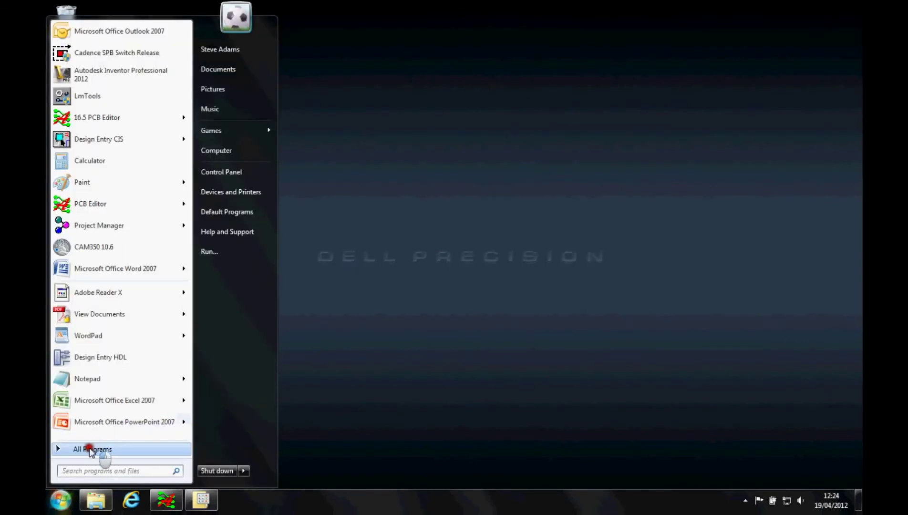
click(89, 451)
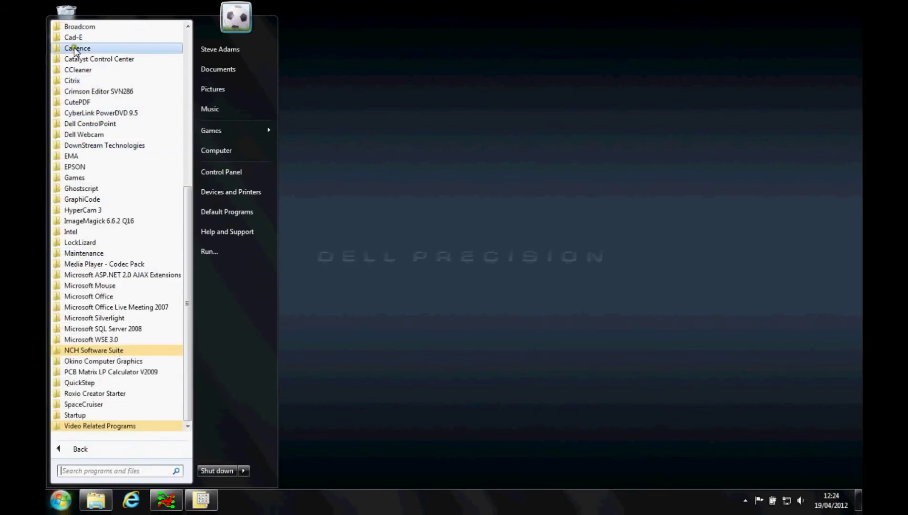
click(75, 49)
click(87, 92)
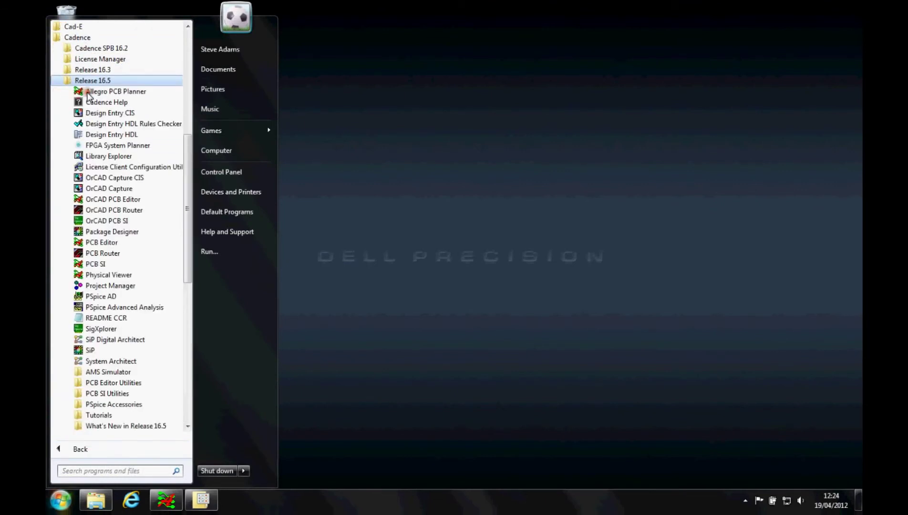
click(117, 384)
- Launch Pad Designer and start a new padstack named steve_test3
click(119, 380)
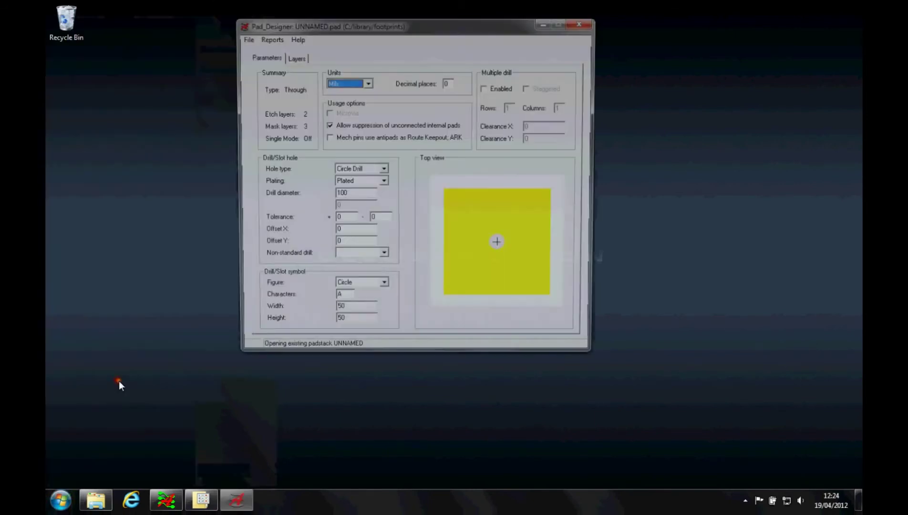
click(245, 38)
click(249, 51)
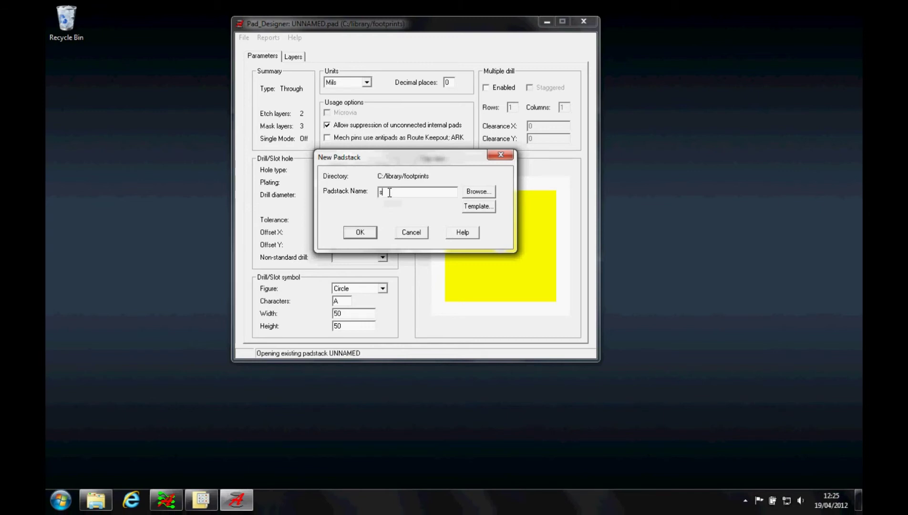
text(teve_test3)
- Confirm the steve_test3 name, keep units in mils, and set a 50-mil drill diameter
click(359, 232)
click(366, 83)
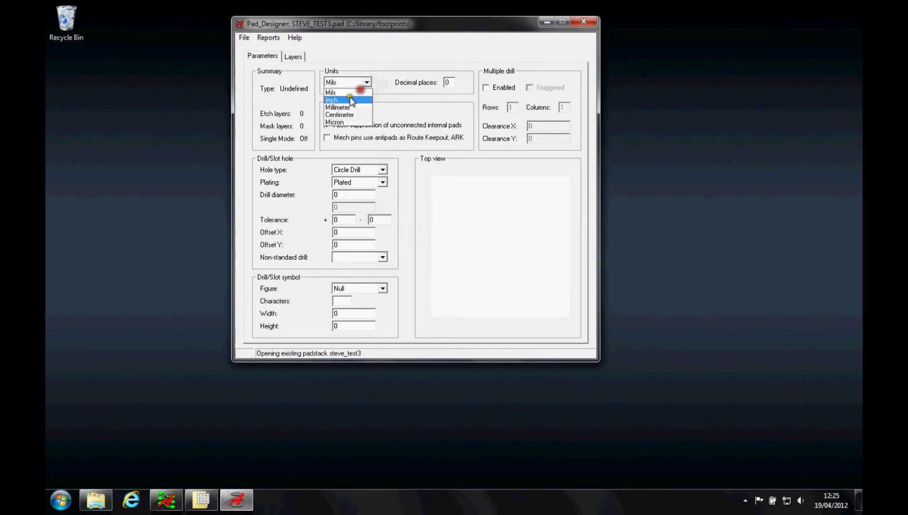
click(342, 94)
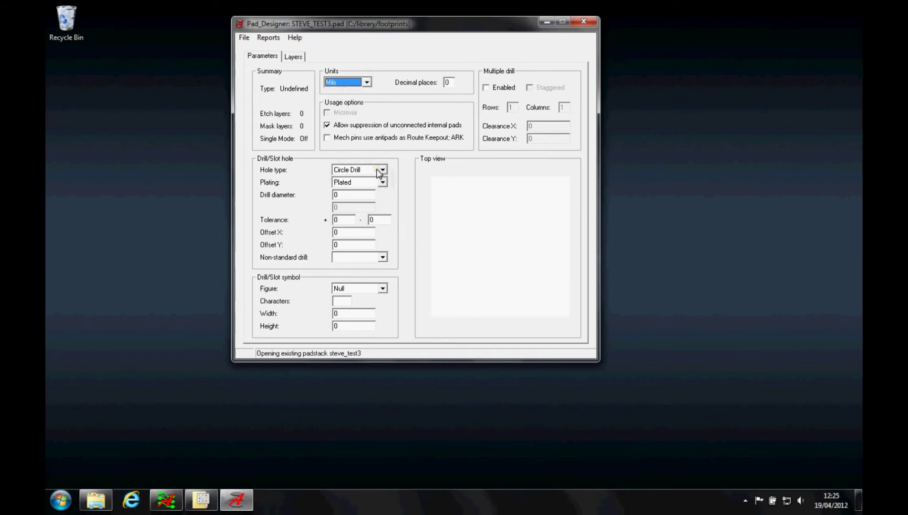
click(352, 194)
text(50)
key(Tab)
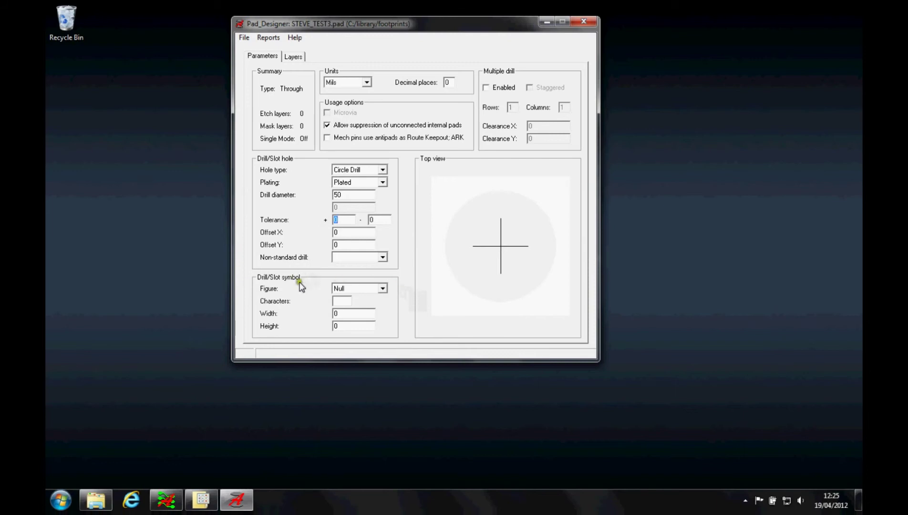
- Set the drill symbol to a 50×50 Circle labelled A
click(382, 289)
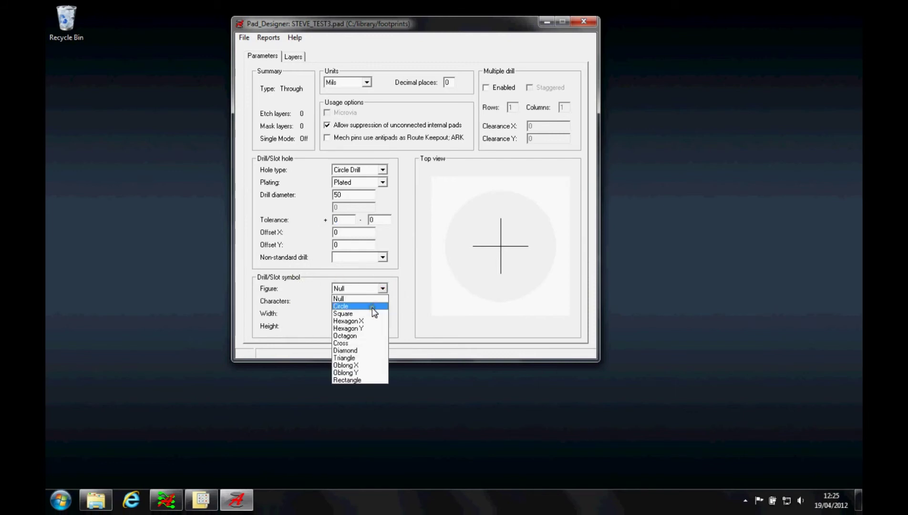
click(372, 306)
click(346, 301)
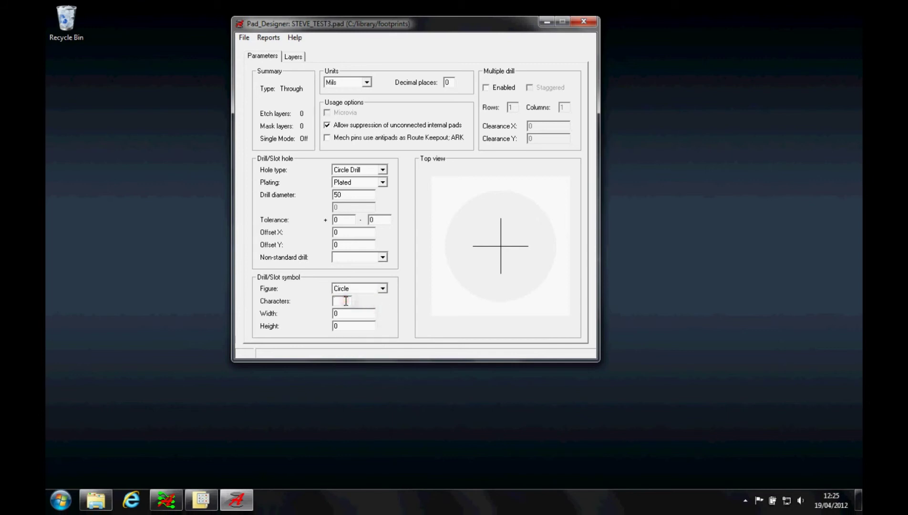
text(A)
key(Tab)
text(50)
key(Tab)
- Try a 3×3 multiple drill with 10 clearances, then revert to a single hole
click(486, 87)
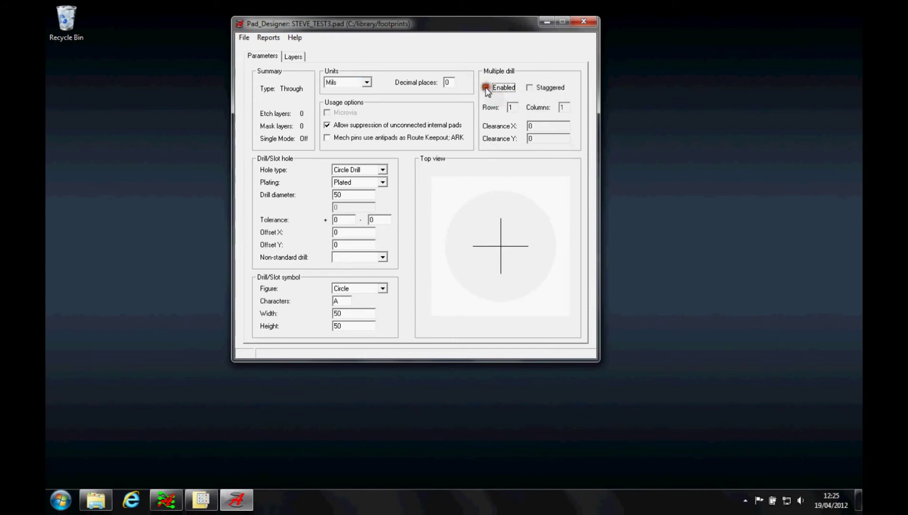
double_click(512, 107)
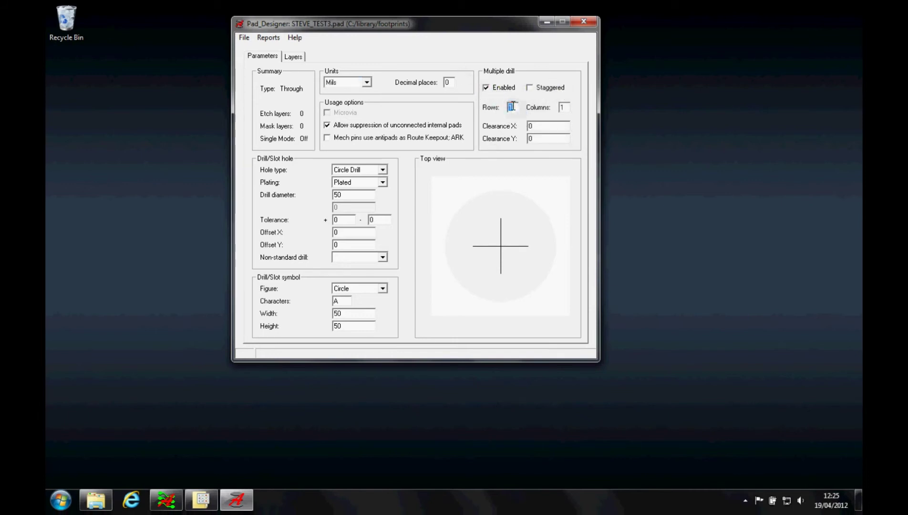
text(3)
key(Tab)
text(3)
key(Tab)
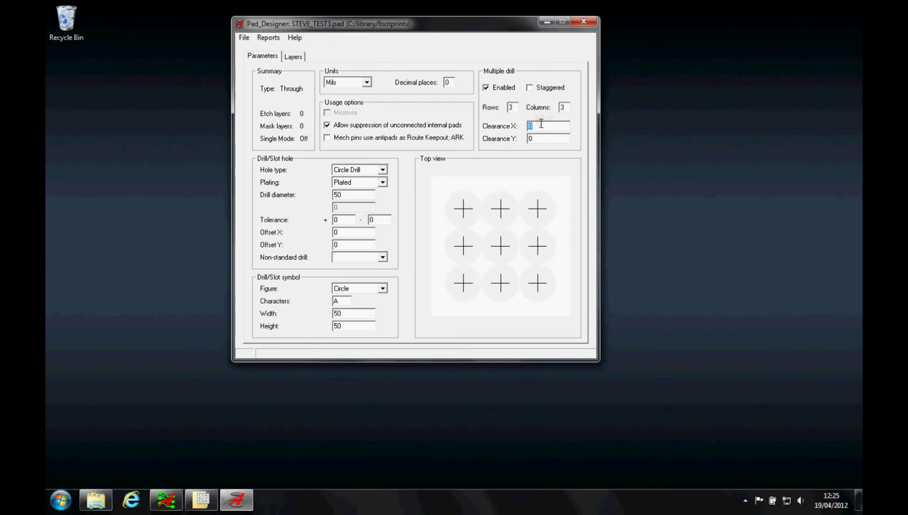
text(10)
key(Tab)
text(10)
key(Tab)
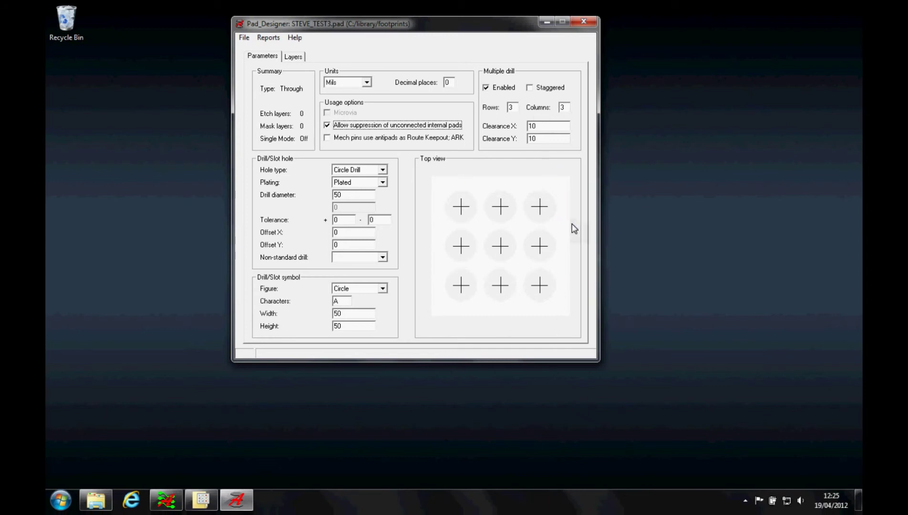
click(486, 88)
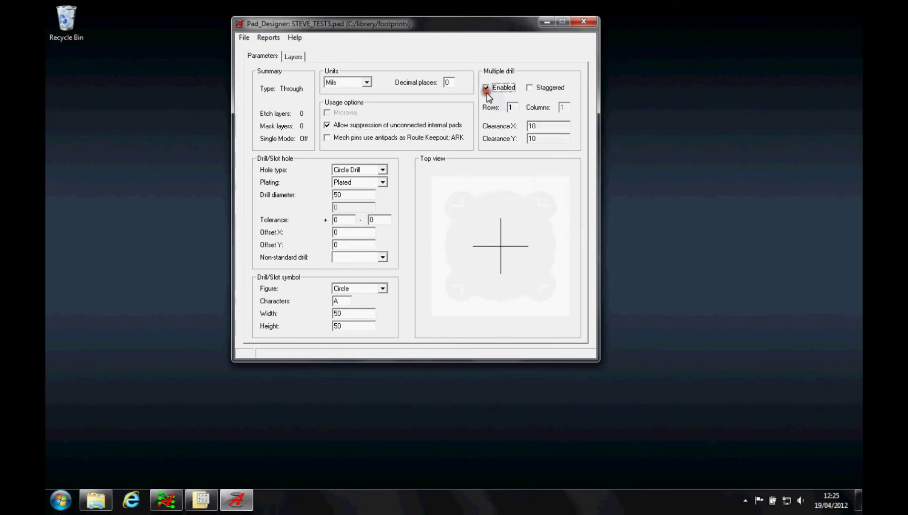
- Give the begin layer a 100-mil circular regular pad, checking the top and section previews
click(292, 57)
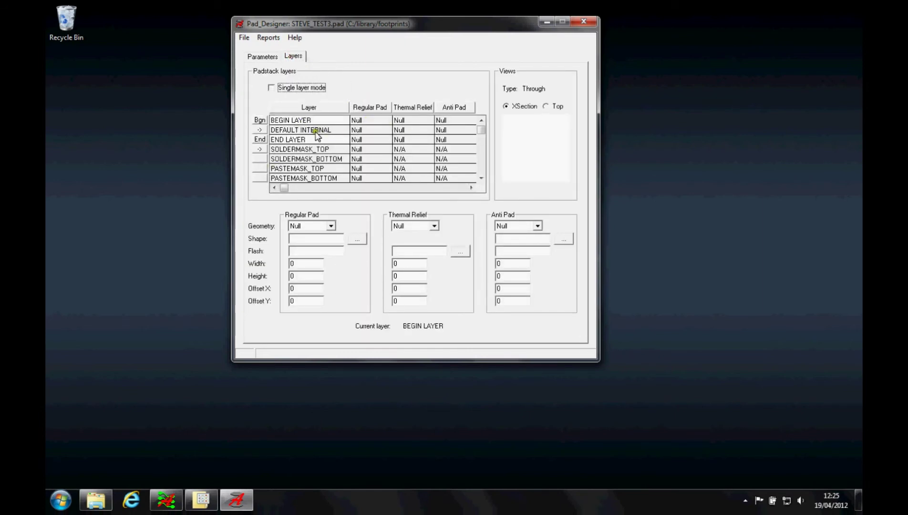
click(330, 226)
click(306, 245)
double_click(305, 268)
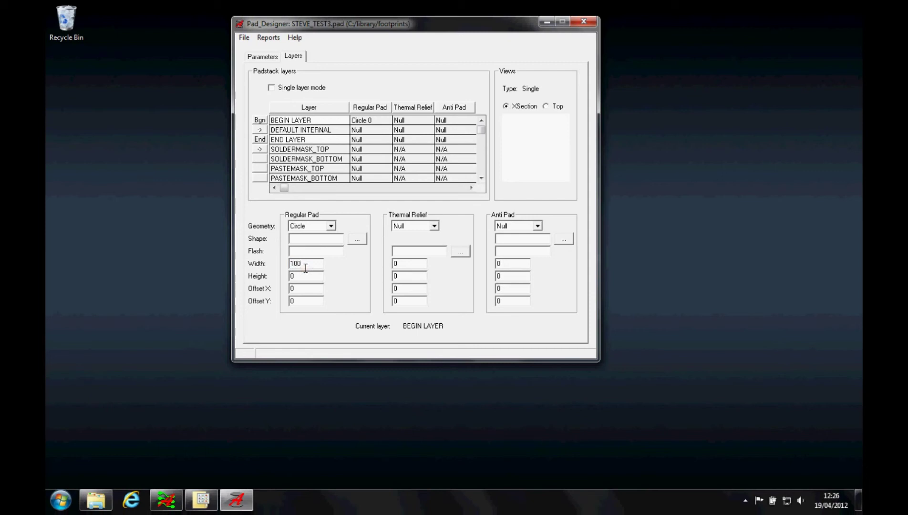
key(Tab)
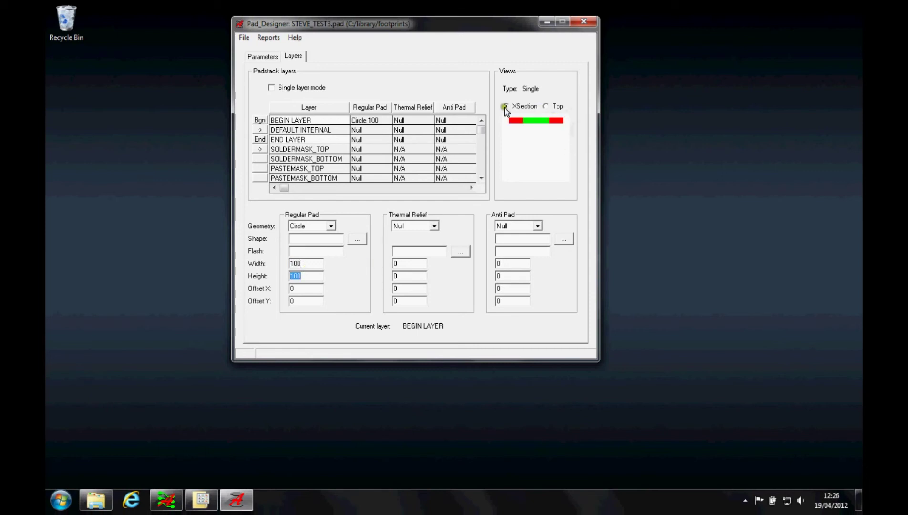
click(545, 107)
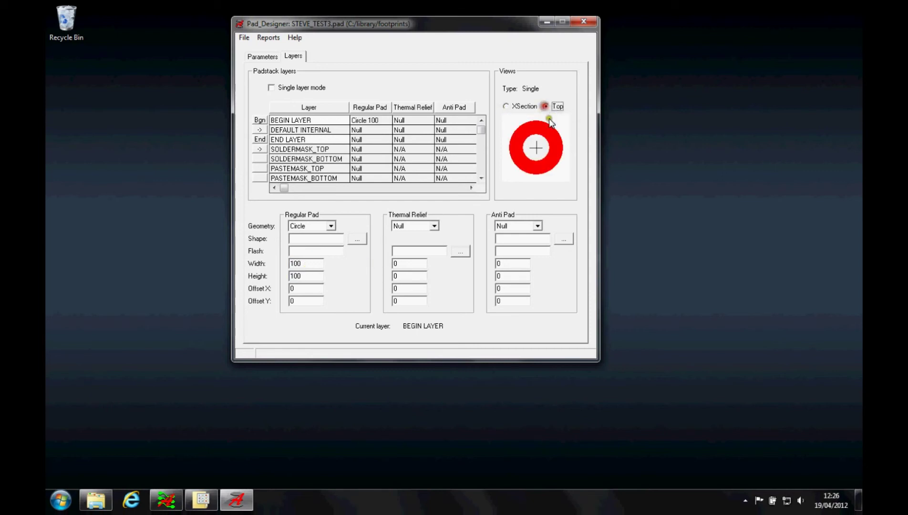
click(507, 106)
- Copy the begin layer pad to all regular layers
click(259, 120)
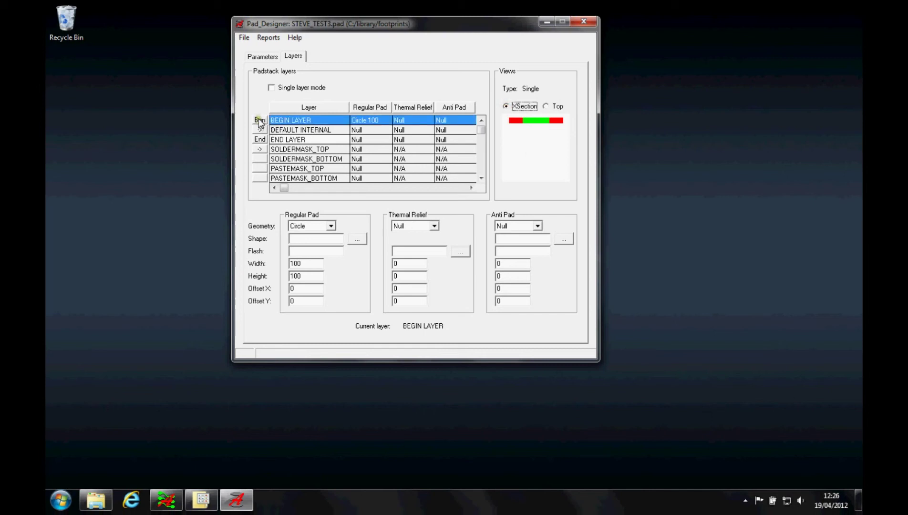
right_click(259, 122)
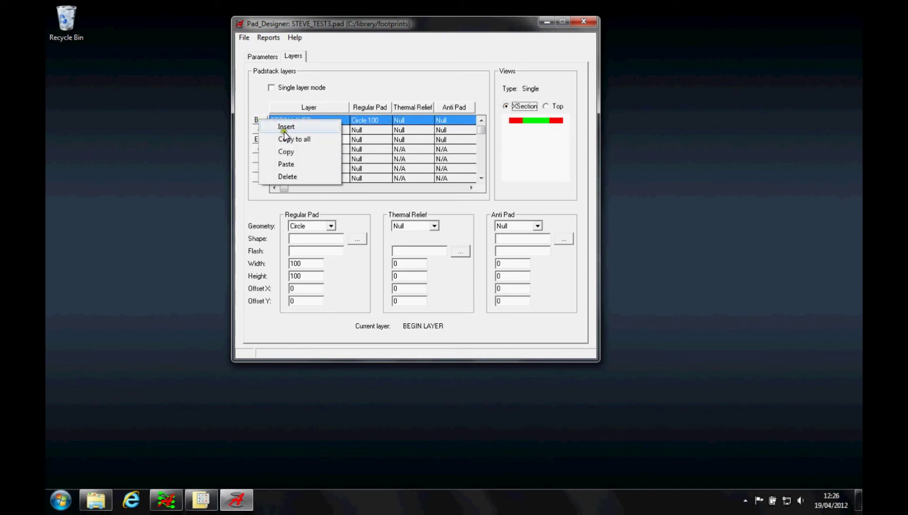
click(294, 139)
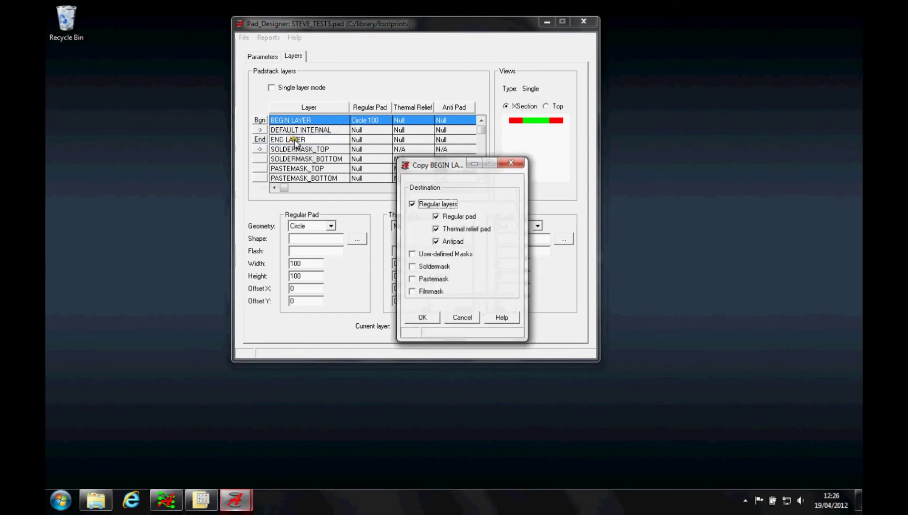
click(422, 316)
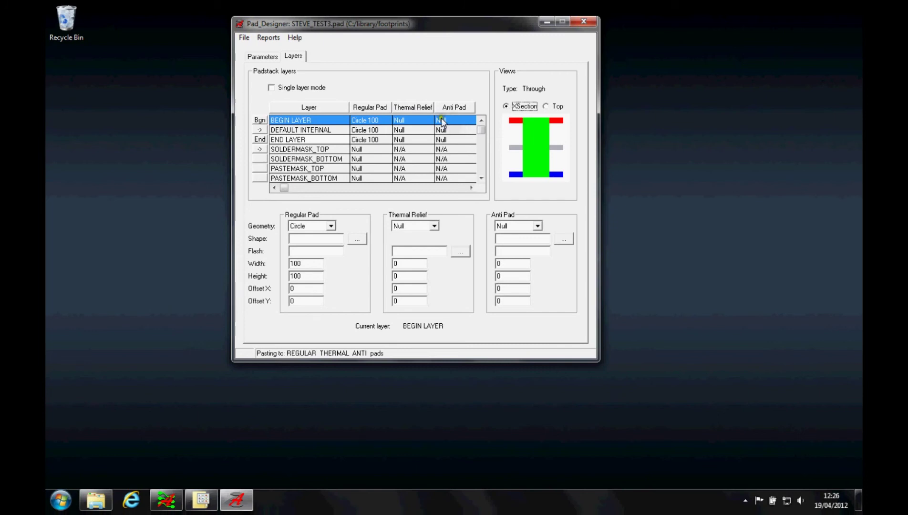
- Give SOLDERMASK_TOP a 105-mil circular pad
click(366, 150)
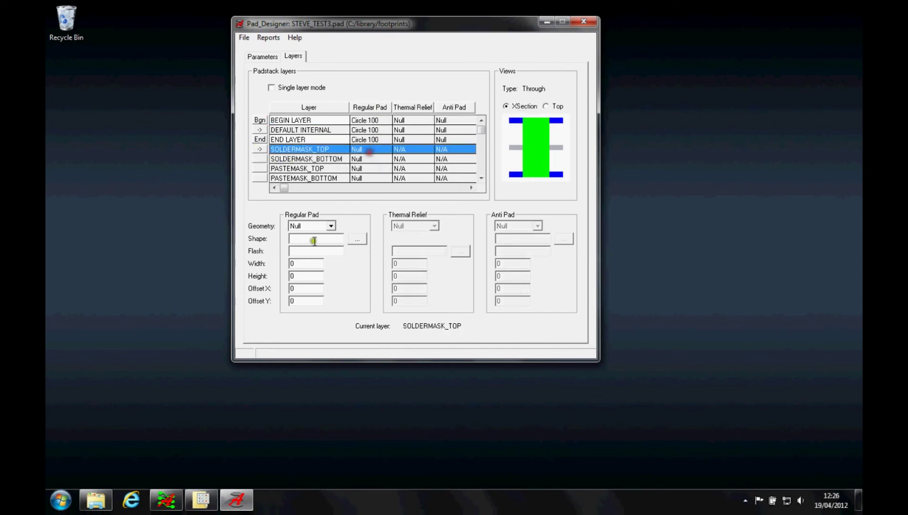
click(330, 226)
click(306, 244)
click(304, 265)
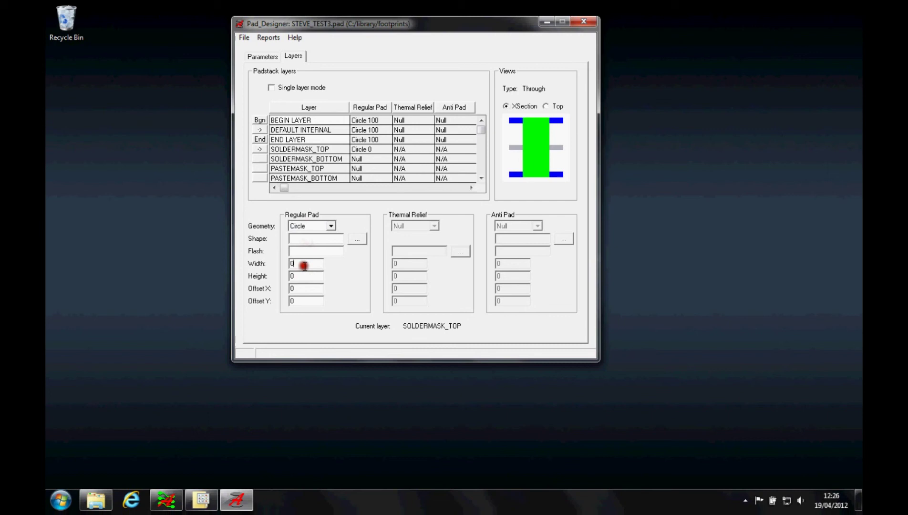
text(105)
key(Tab)
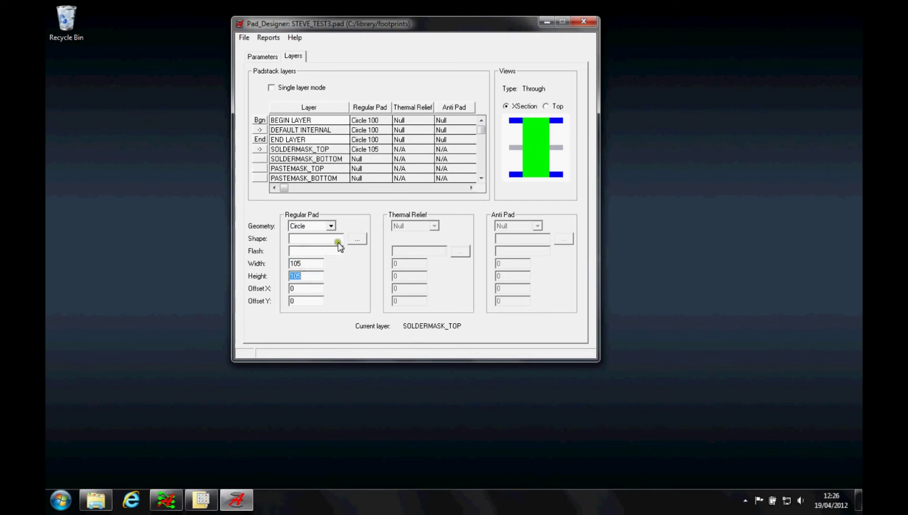
- Copy the soldermask pad to SOLDERMASK_BOTTOM only, excluding regular layers
right_click(261, 149)
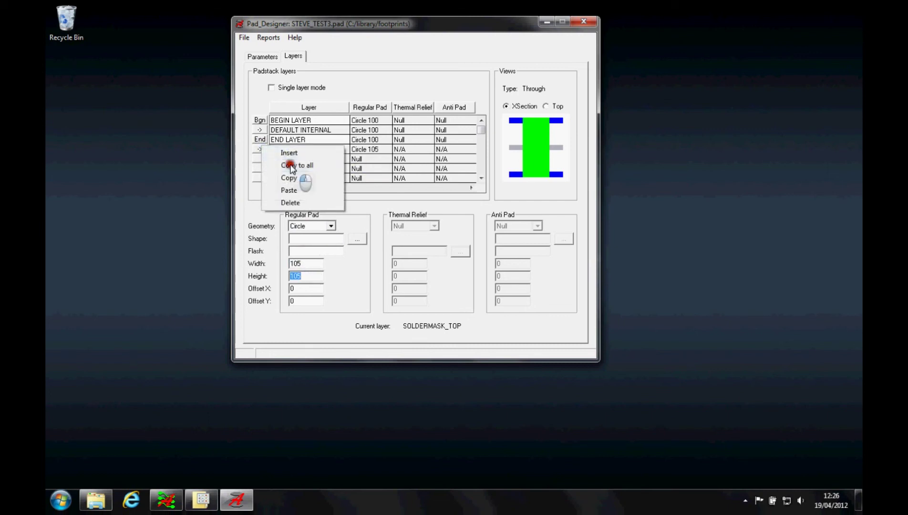
click(286, 164)
click(412, 204)
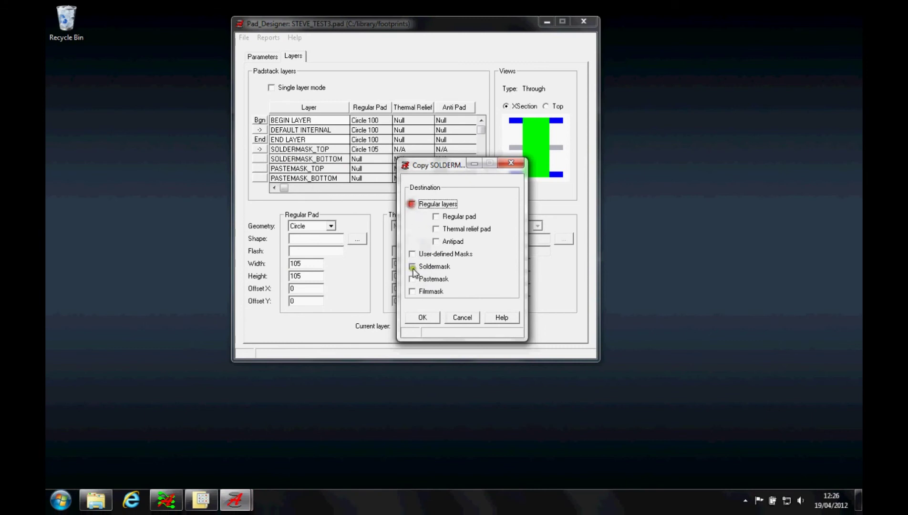
click(412, 267)
click(419, 317)
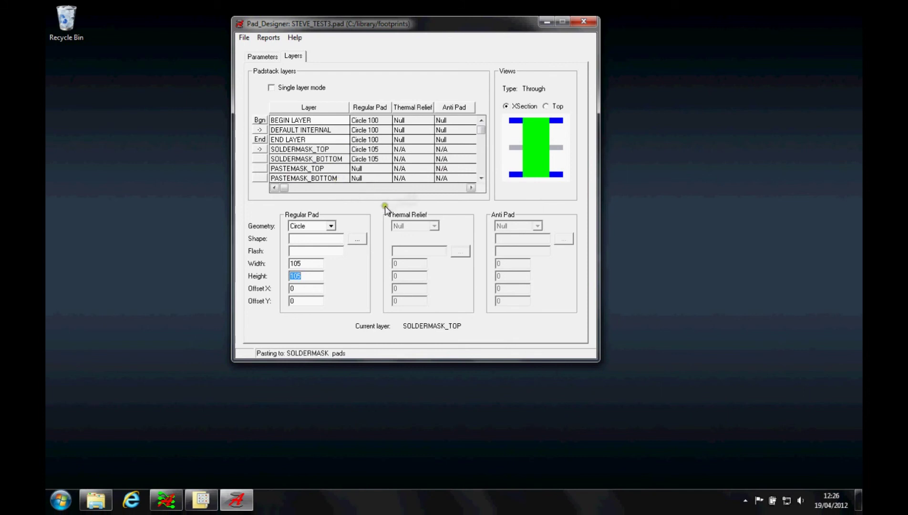
- Insert a new mask layer above SOLDERMASK_TOP and name it VIA_PLUG
right_click(260, 151)
click(283, 156)
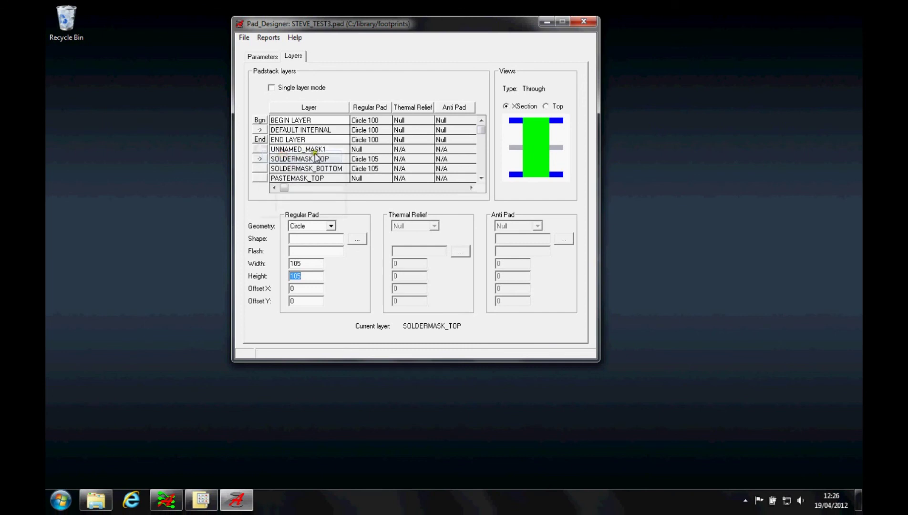
click(338, 149)
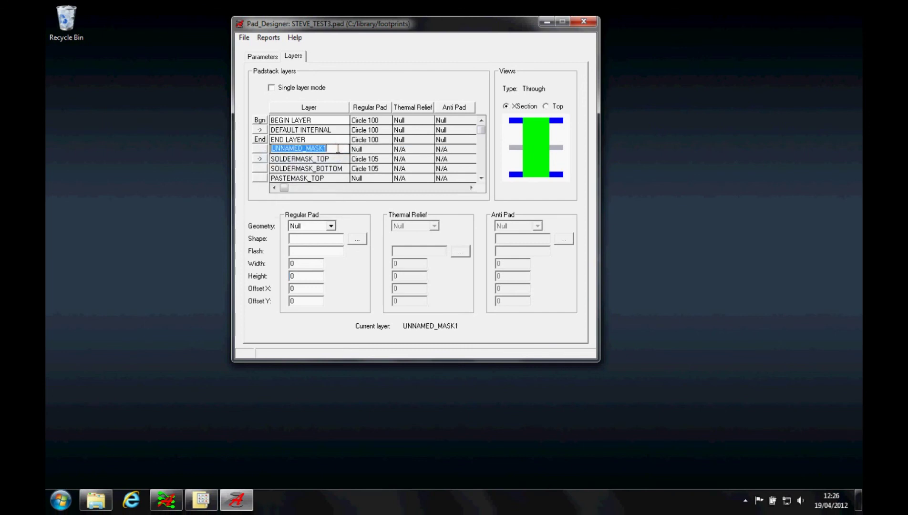
text(V)
key(BackSpace)
text(G)
key(Return)
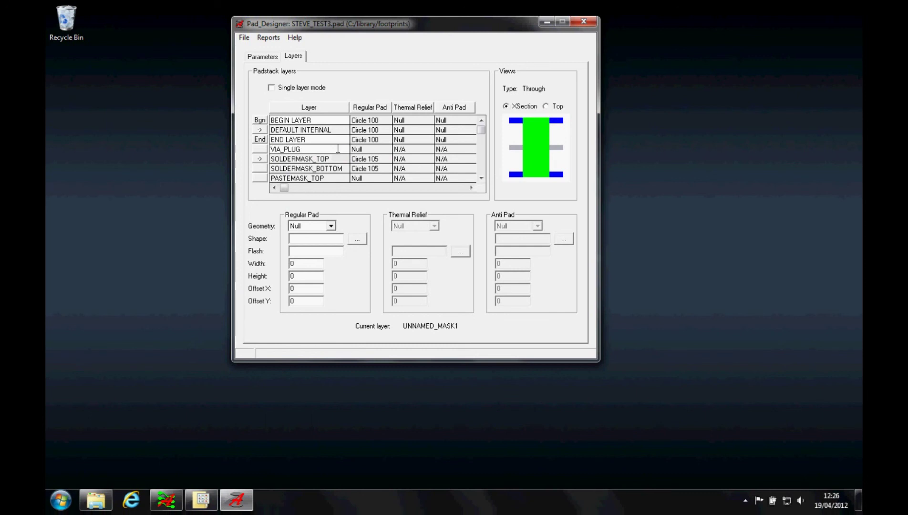
- Save the padstack as steve_test3.pad
click(336, 149)
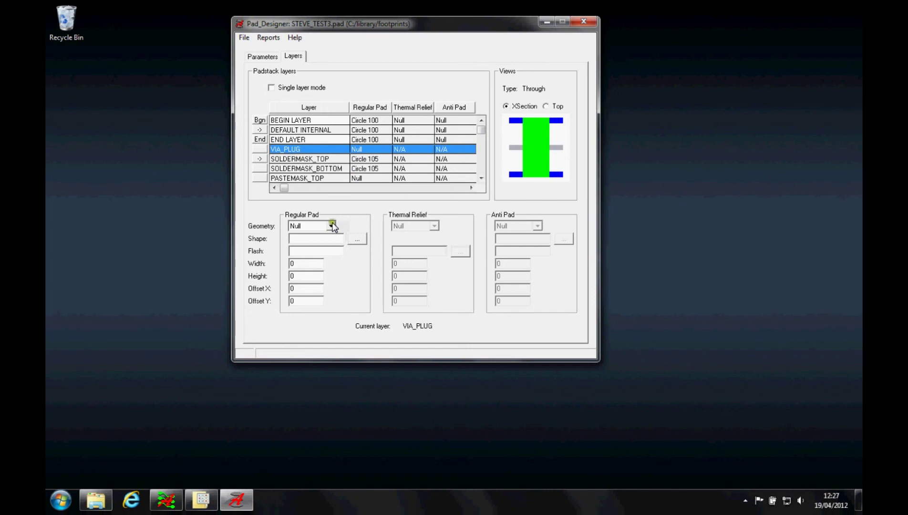
click(244, 38)
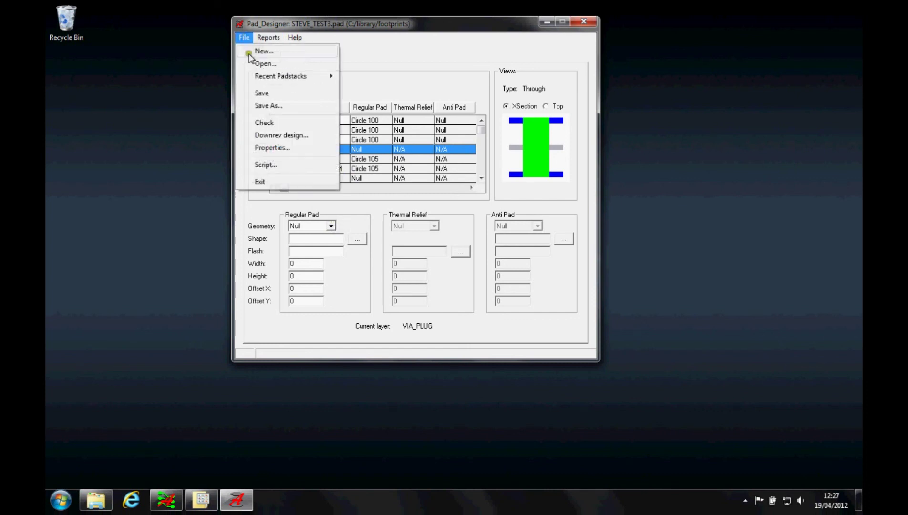
click(261, 92)
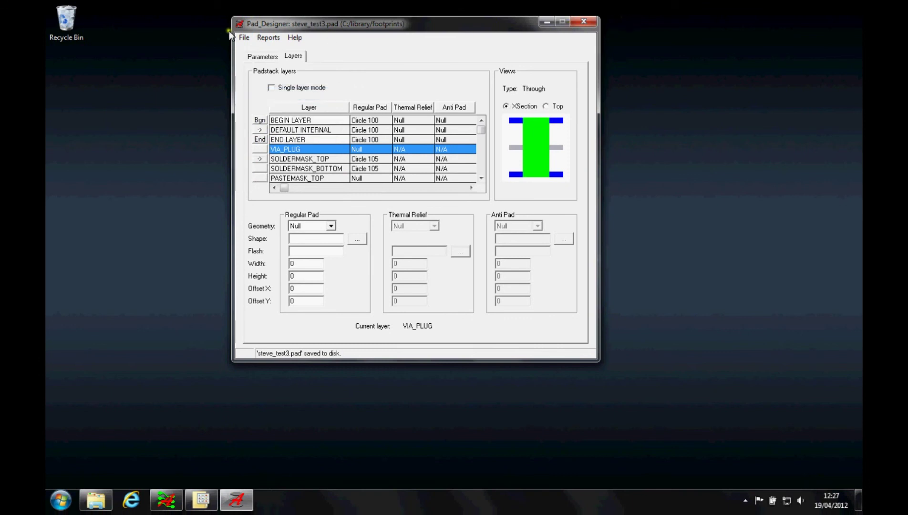
- Close Pad Designer and start a new package symbol drawing ff.dra in PCB Designer
click(586, 20)
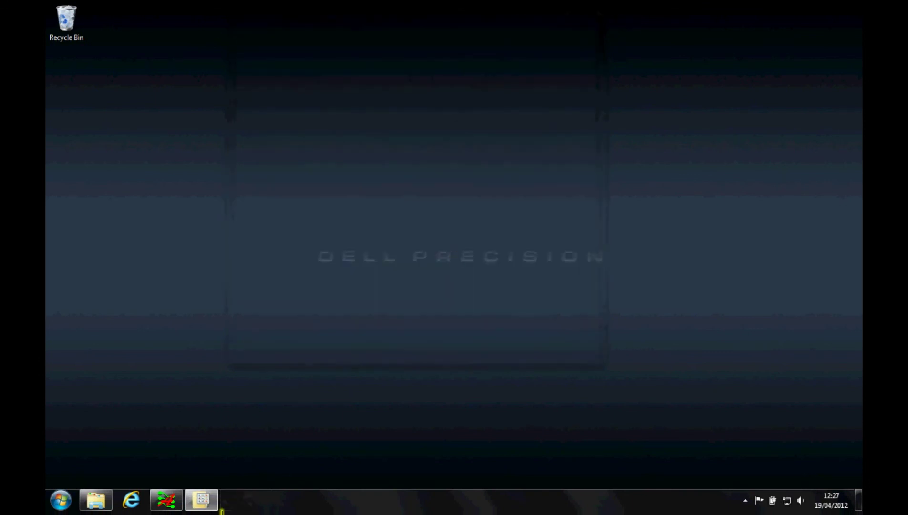
click(166, 500)
click(55, 18)
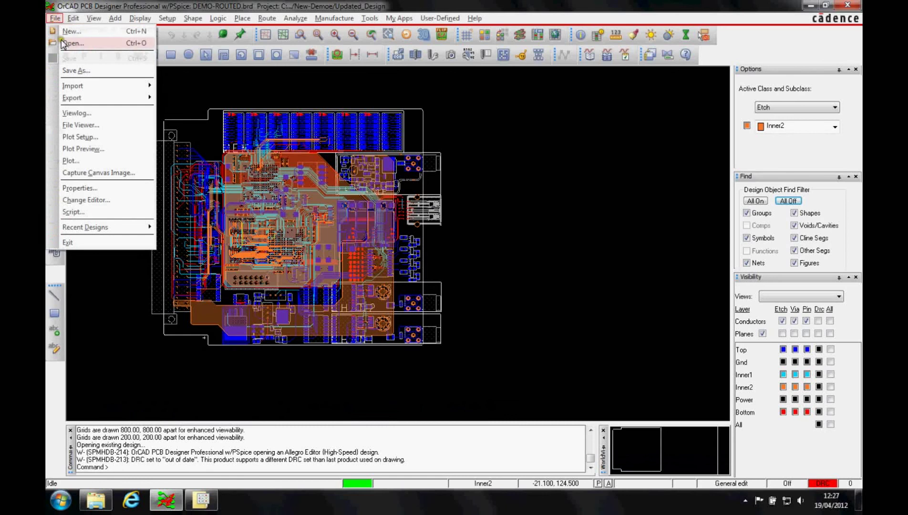
click(70, 31)
click(415, 290)
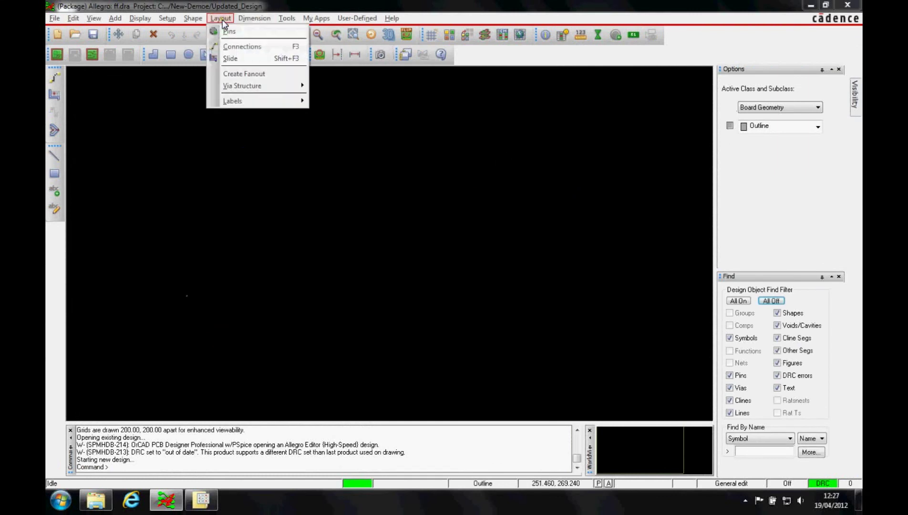
- Place four pins numbered 1–4 using the Steve_Test3 padstack
click(229, 31)
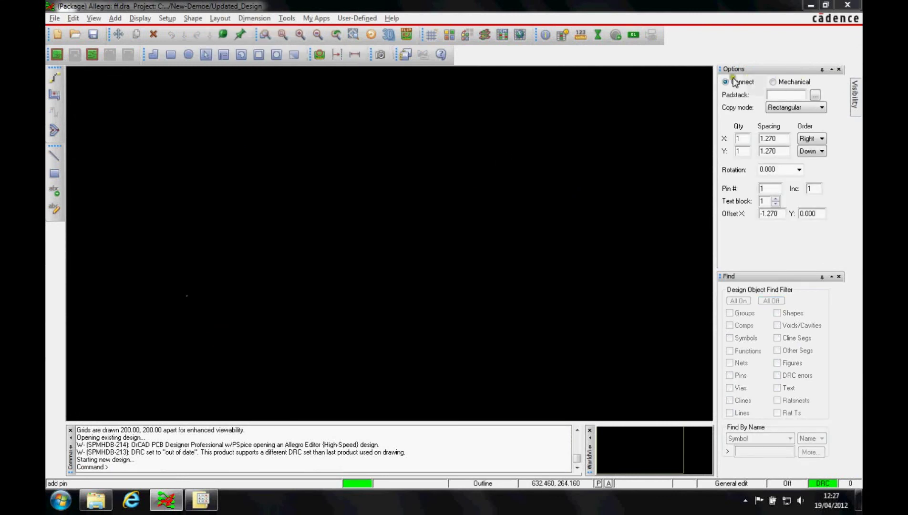
click(816, 95)
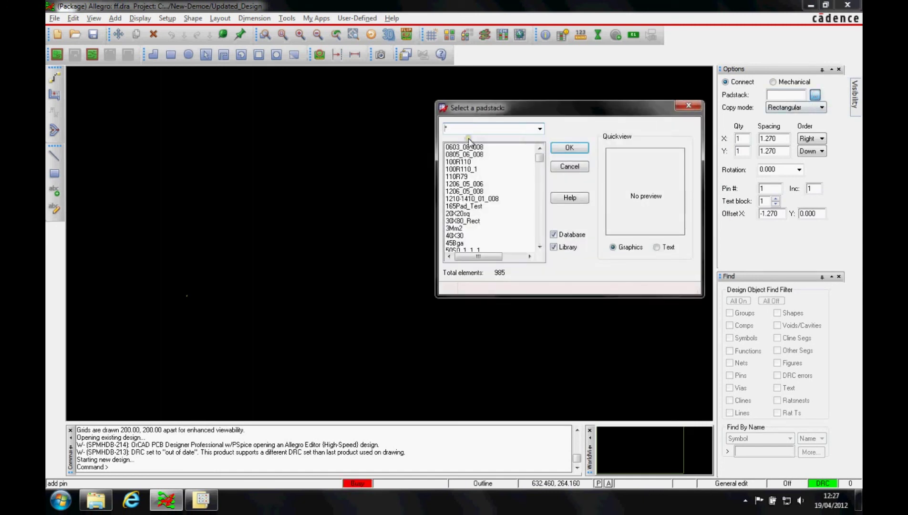
click(465, 148)
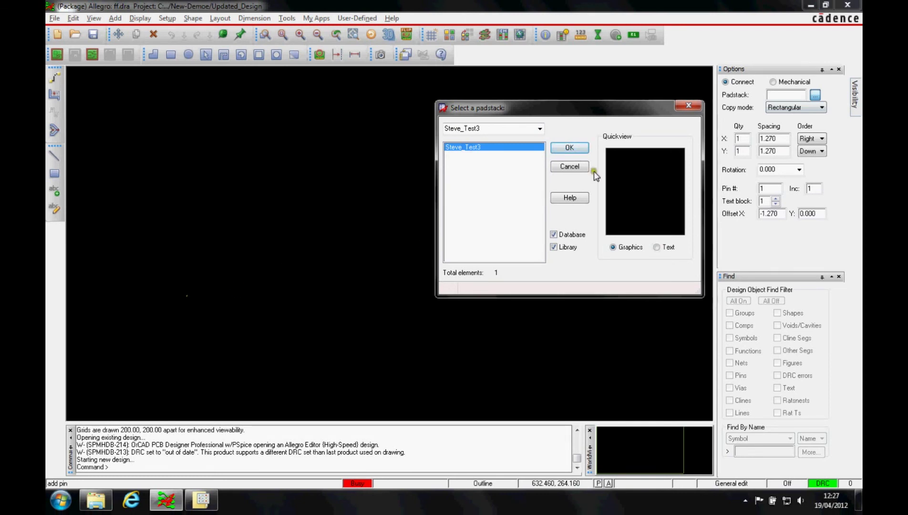
click(568, 148)
scroll(219, 229, up, 2)
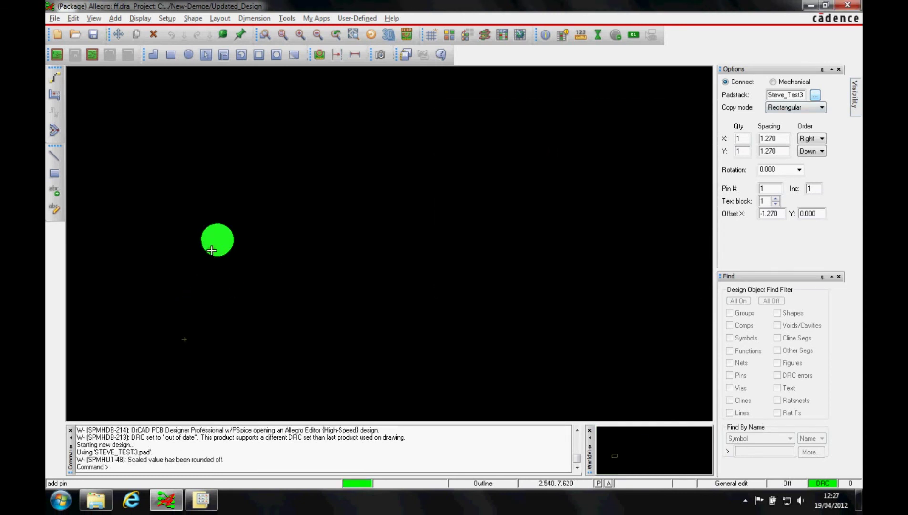
click(184, 272)
click(284, 272)
click(318, 206)
click(412, 211)
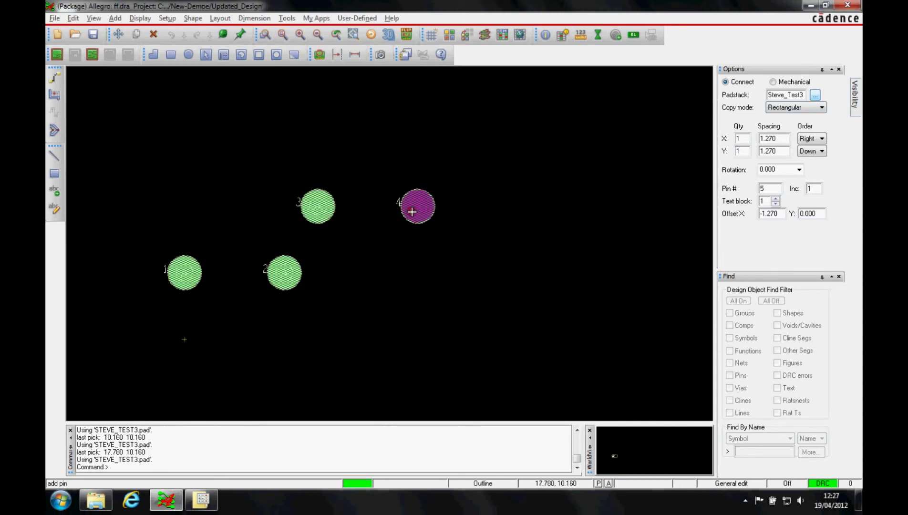